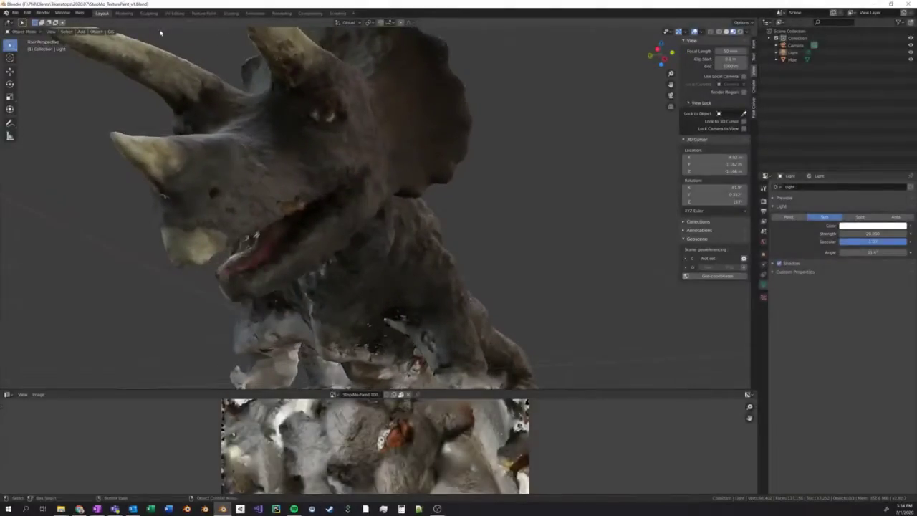
Step: Switch to the Texture Paint workspace for the triceratops model
left_click(203, 13)
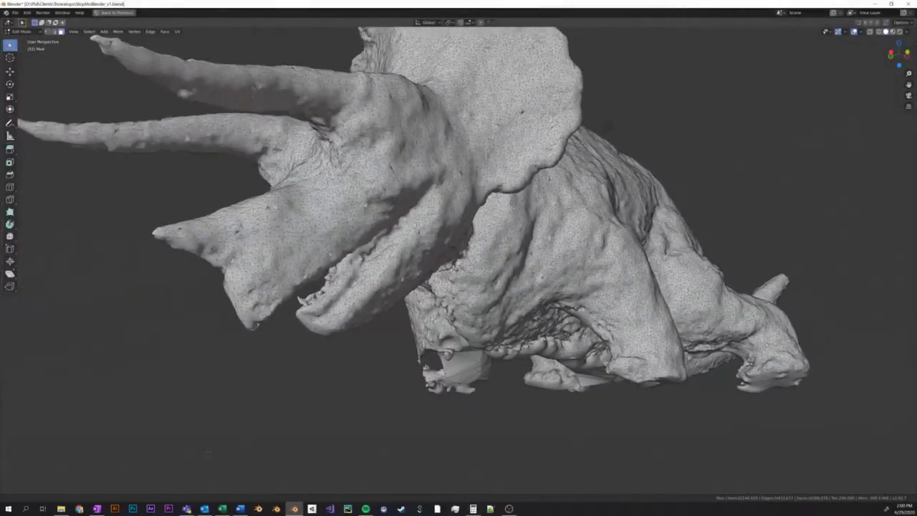
scroll(207, 453, "down", 3)
scroll(291, 387, "down", 2)
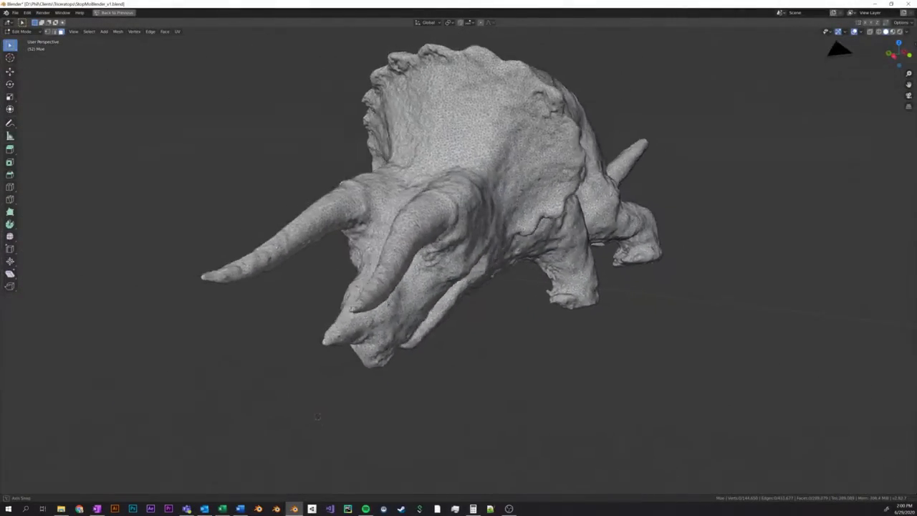
mouse_move(317, 417)
middle_mouse_down()
mouse_move(652, 355)
mouse_move(637, 219)
middle_mouse_up()
scroll(652, 355, "up", 5)
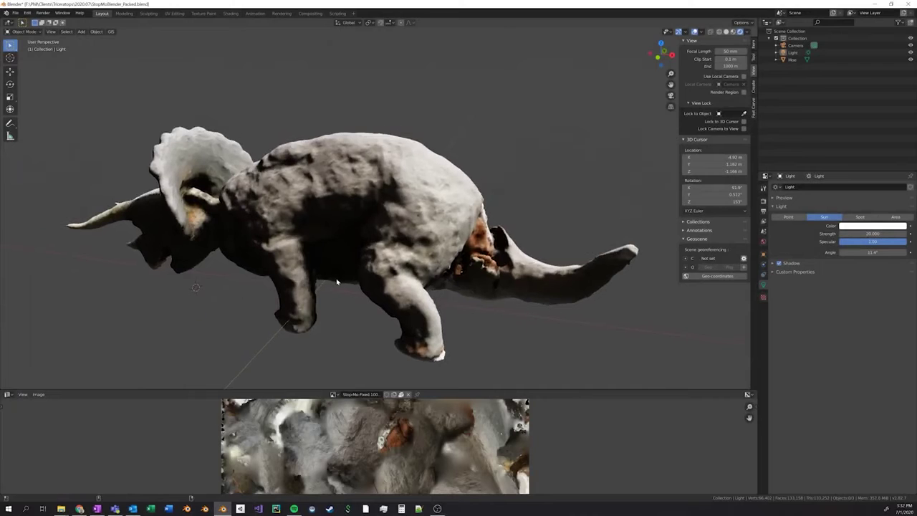
Step: Shade the triceratops in Material Preview and orbit around its textured body
left_click(333, 336)
middle_click_drag(333, 336, 322, 279)
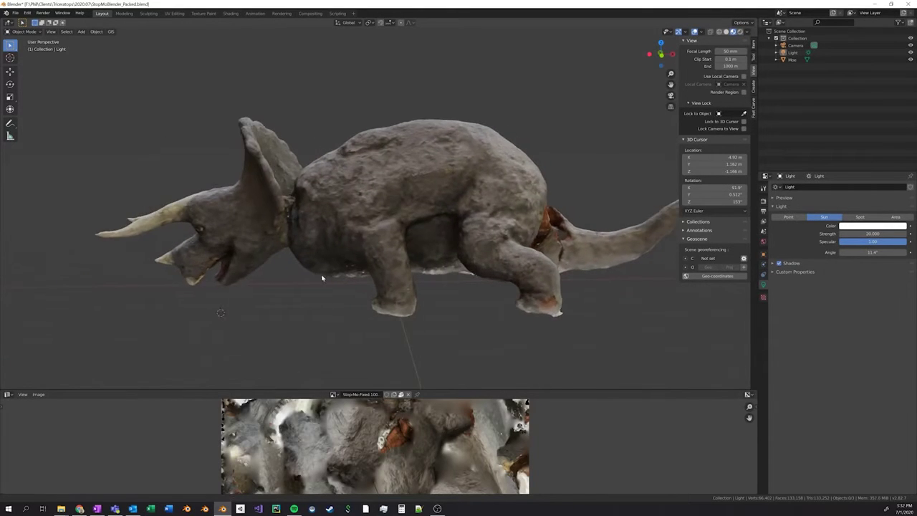